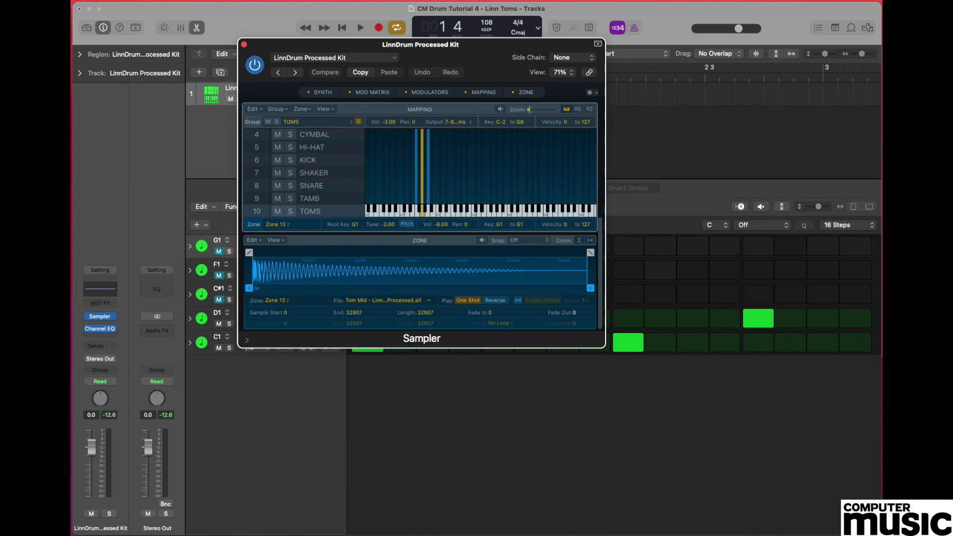
- Look up the LinnDrum Processed Kit among the factory electronic drum kit presets, and close the Sampler without changing the preset
{"action": "left_click", "coordinate": [391, 58]}
{"action": "mouse_move", "coordinate": [336, 310]}
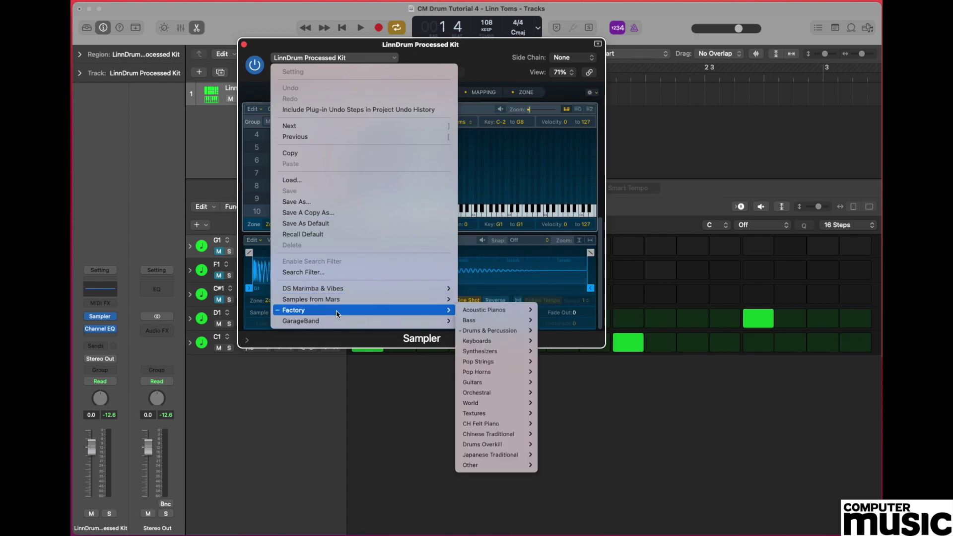
{"action": "mouse_move", "coordinate": [486, 331]}
{"action": "mouse_move", "coordinate": [571, 341]}
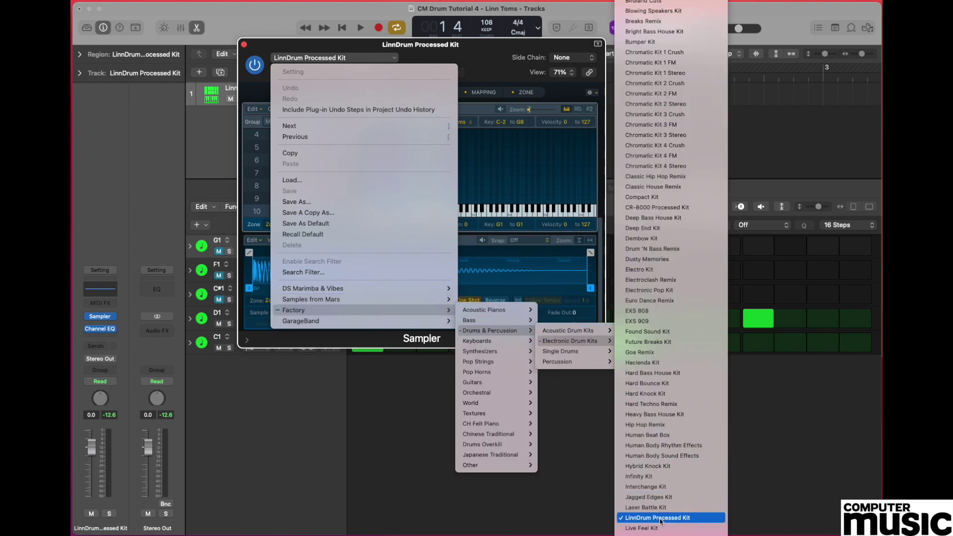
{"action": "left_click", "coordinate": [776, 502]}
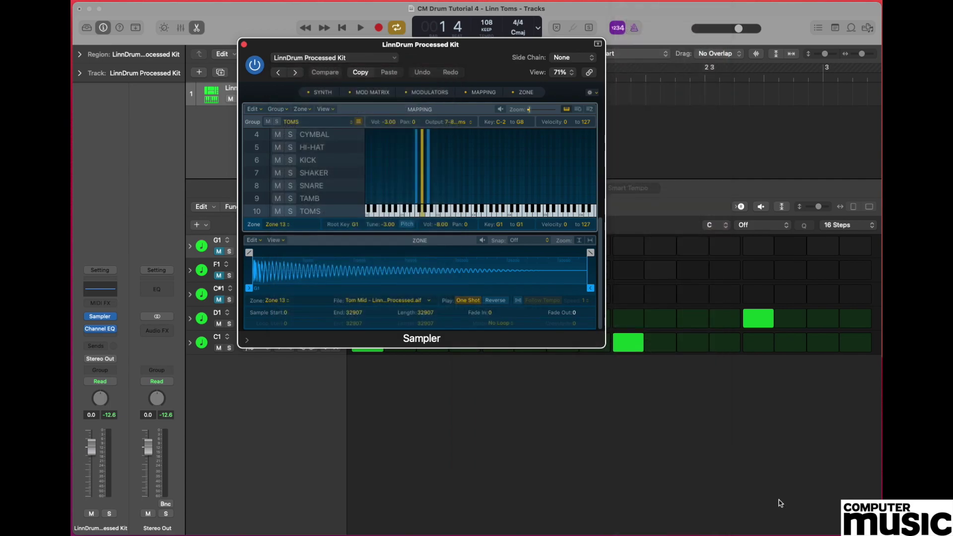
{"action": "left_click", "coordinate": [244, 44]}
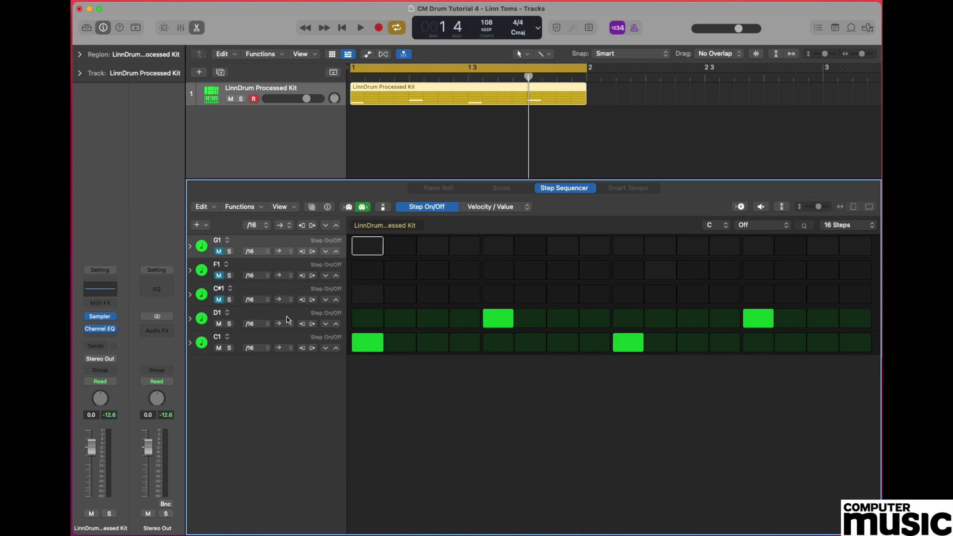
- Audition the C1 row by toggling steps 1 and 9 off and back on
{"action": "left_click", "coordinate": [369, 344]}
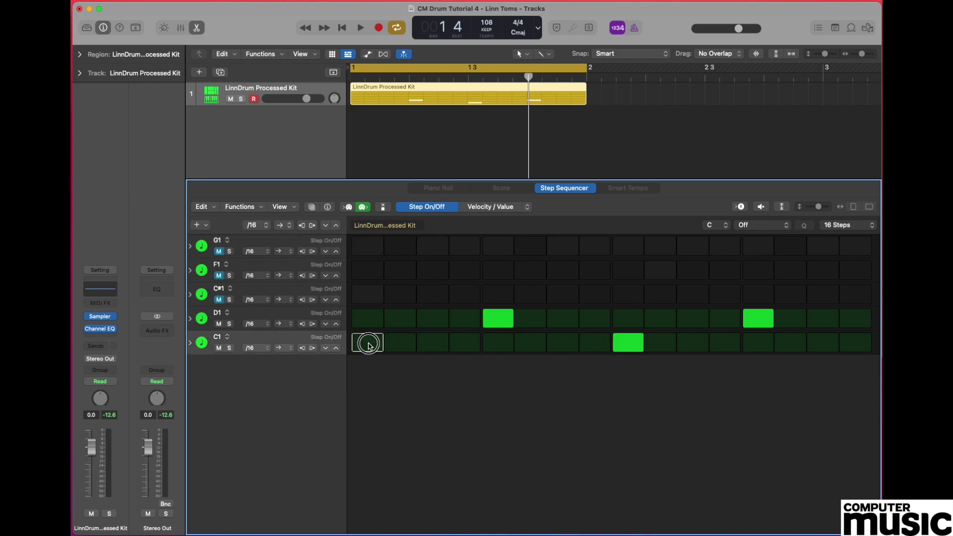
{"action": "left_click", "coordinate": [626, 345]}
{"action": "left_click", "coordinate": [628, 347]}
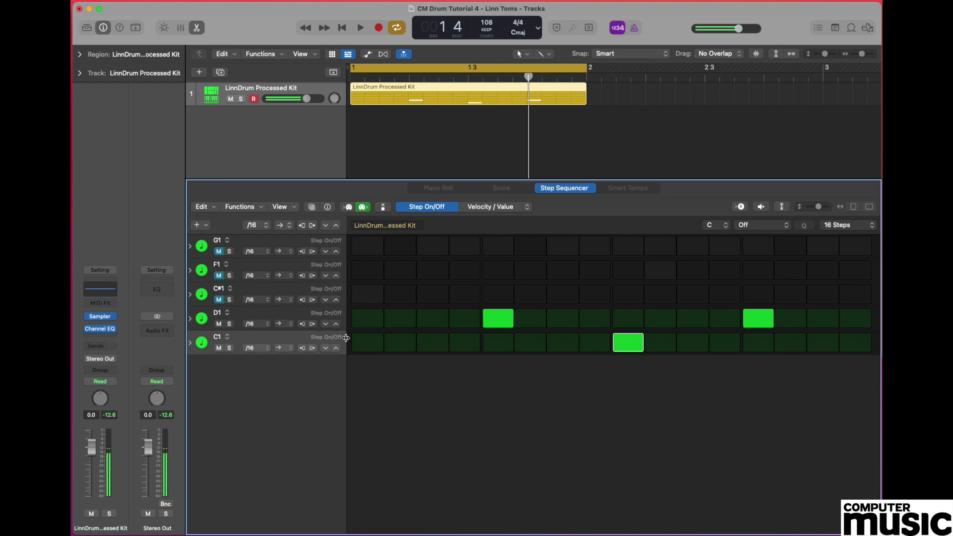
{"action": "left_click", "coordinate": [368, 343]}
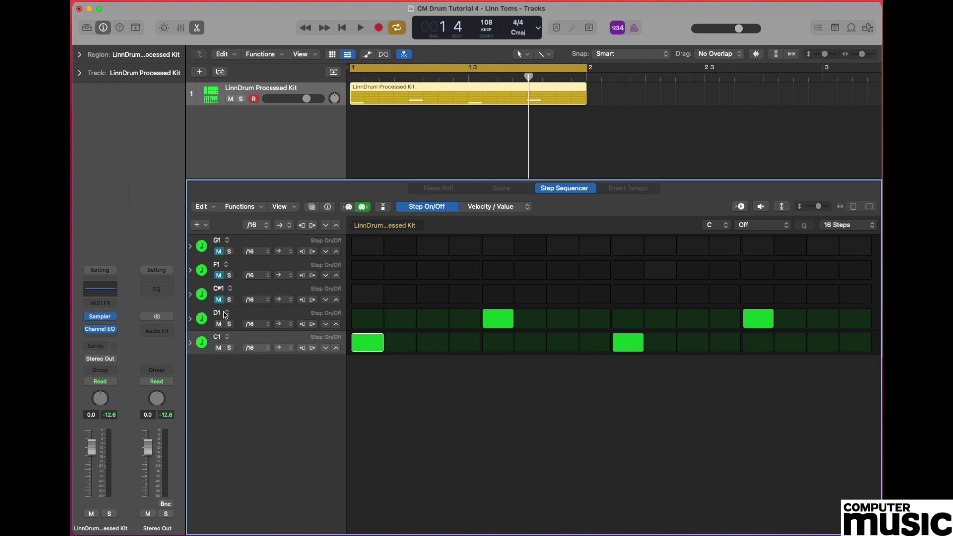
- Play back the C1 and D1 pattern, stop playback, and unmute the G1 row
{"action": "key", "text": "space"}
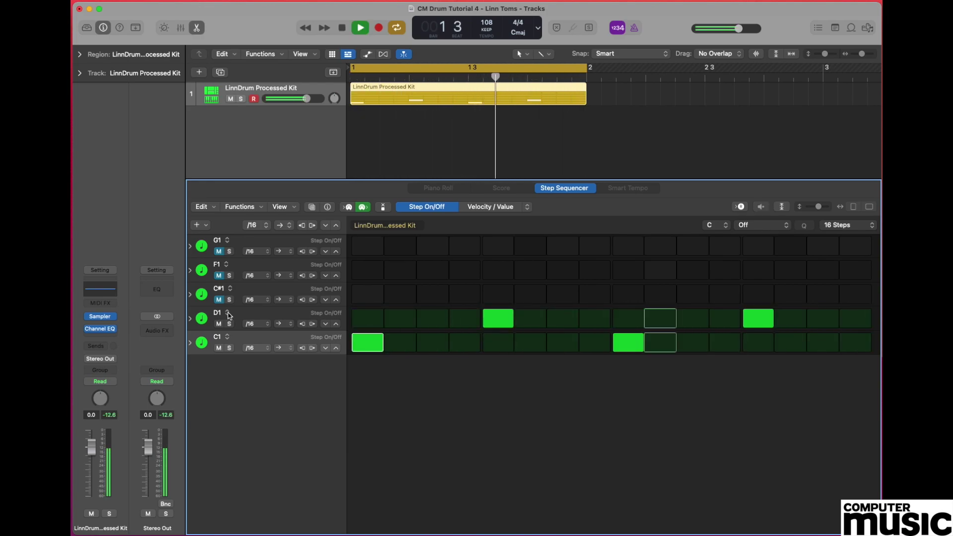
{"action": "key", "text": "space"}
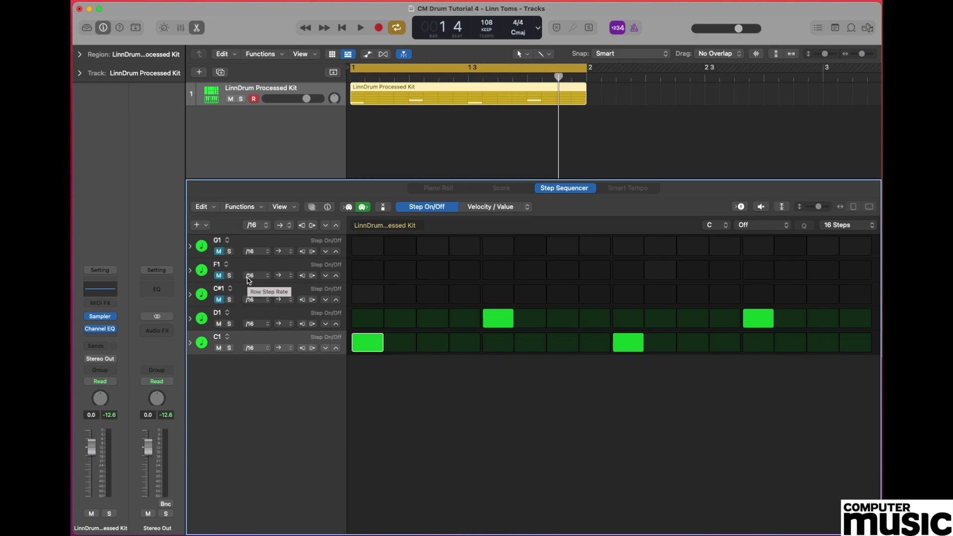
{"action": "left_click", "coordinate": [219, 252]}
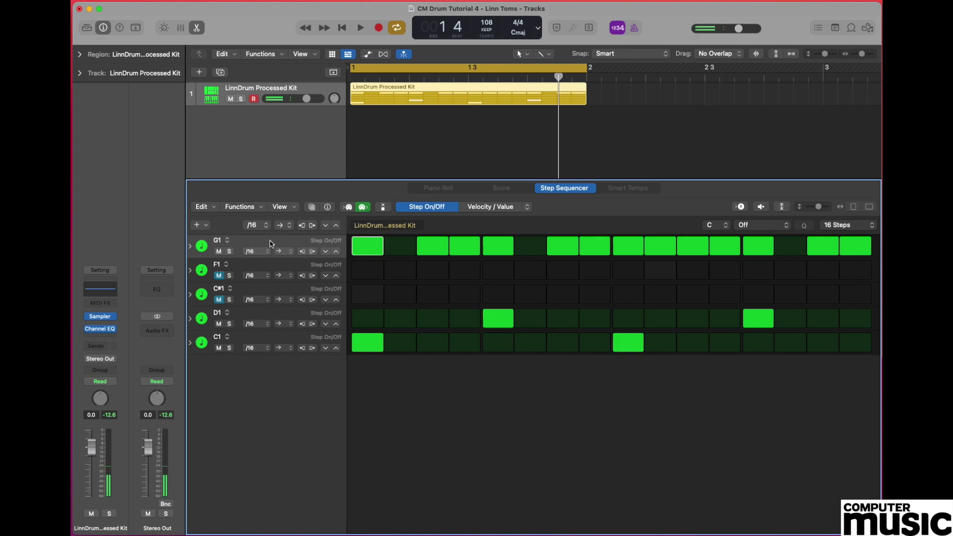
- Examine the G1 tom zone and its tuning in the Sampler mapping, and close the plug-in window
{"action": "left_click", "coordinate": [100, 316]}
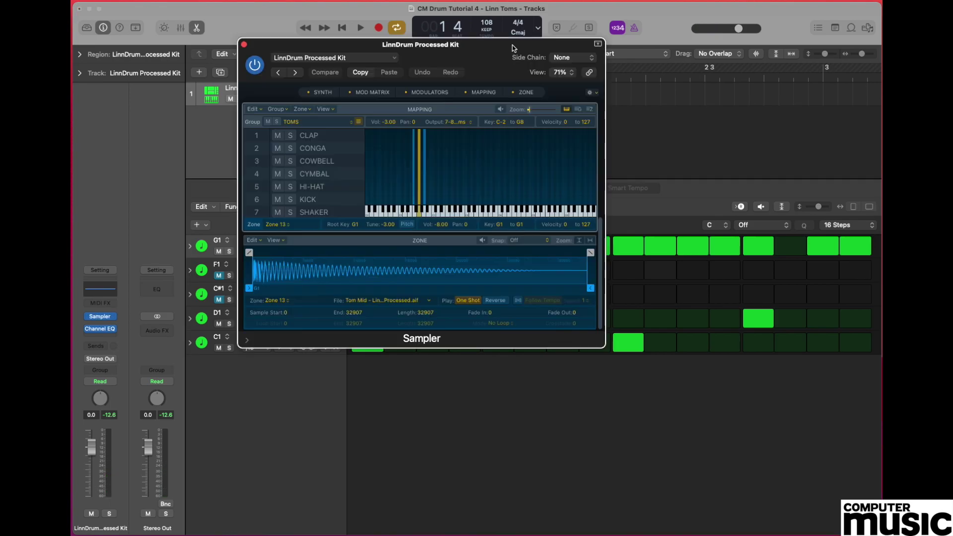
{"action": "left_click_drag", "start_coordinate": [513, 48], "coordinate": [652, 111]}
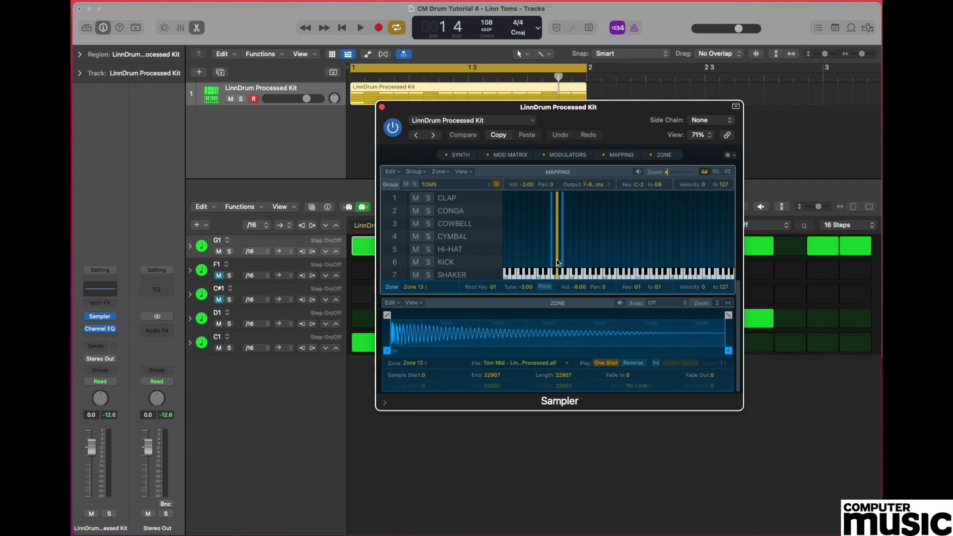
{"action": "left_click", "coordinate": [555, 275]}
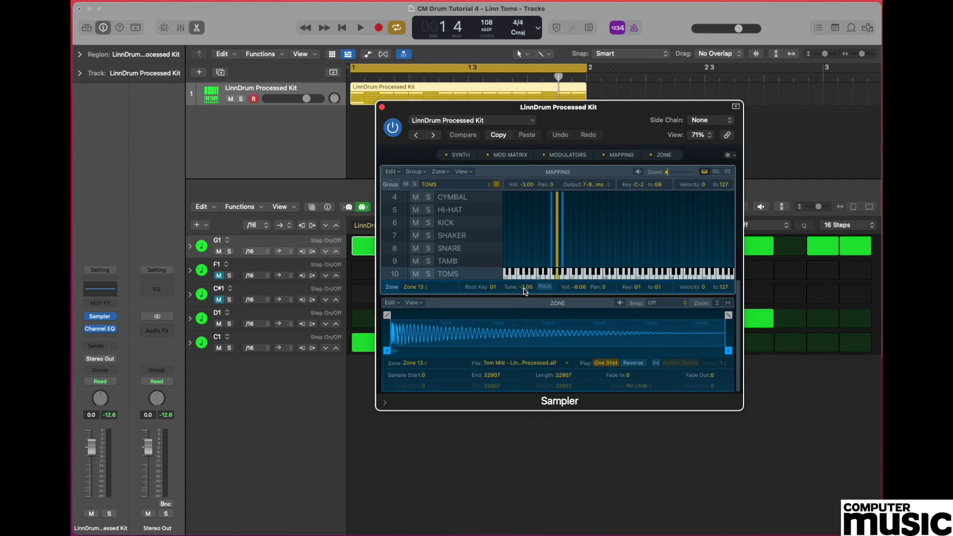
{"action": "left_click", "coordinate": [382, 107]}
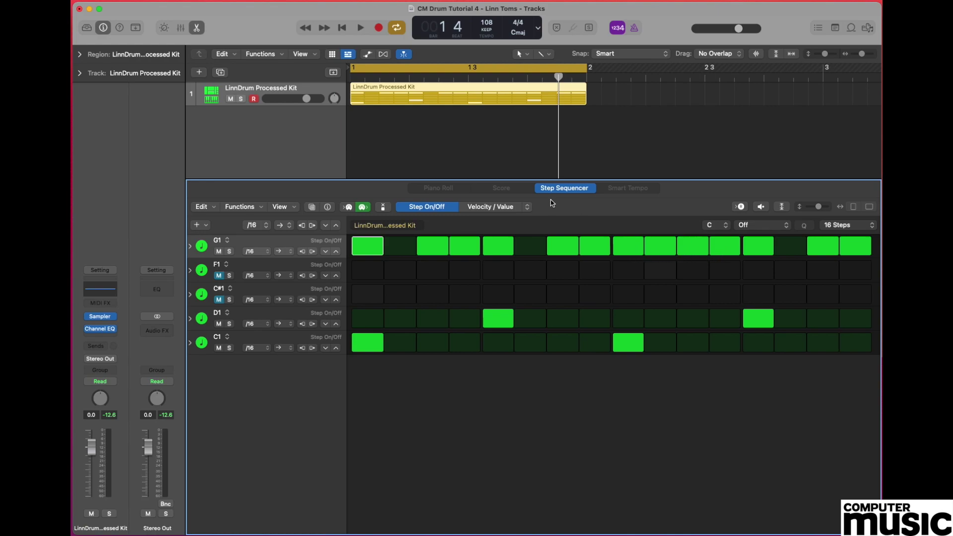
- Play back the pattern with the G1 row, stop playback, and unmute the F1 row
{"action": "key", "text": "space"}
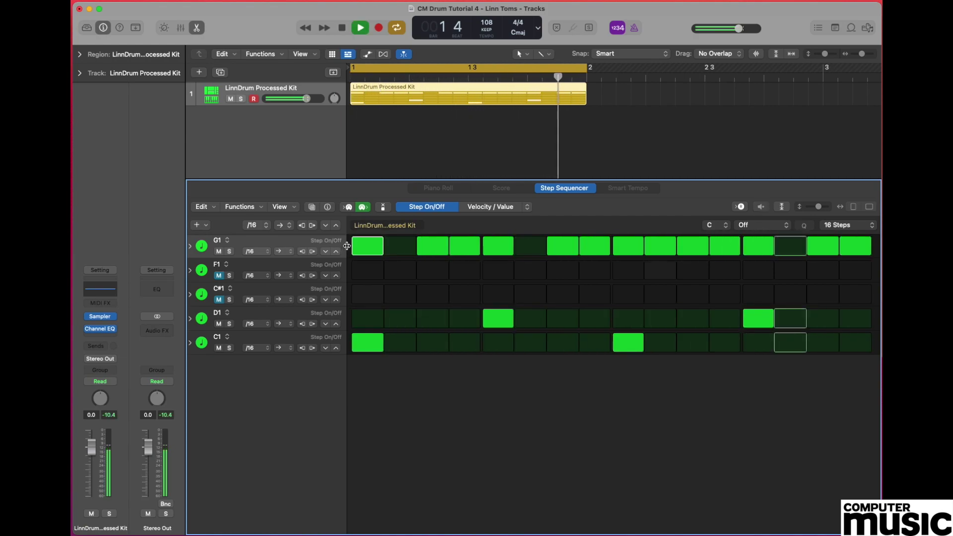
{"action": "key", "text": "space"}
{"action": "left_click", "coordinate": [218, 275]}
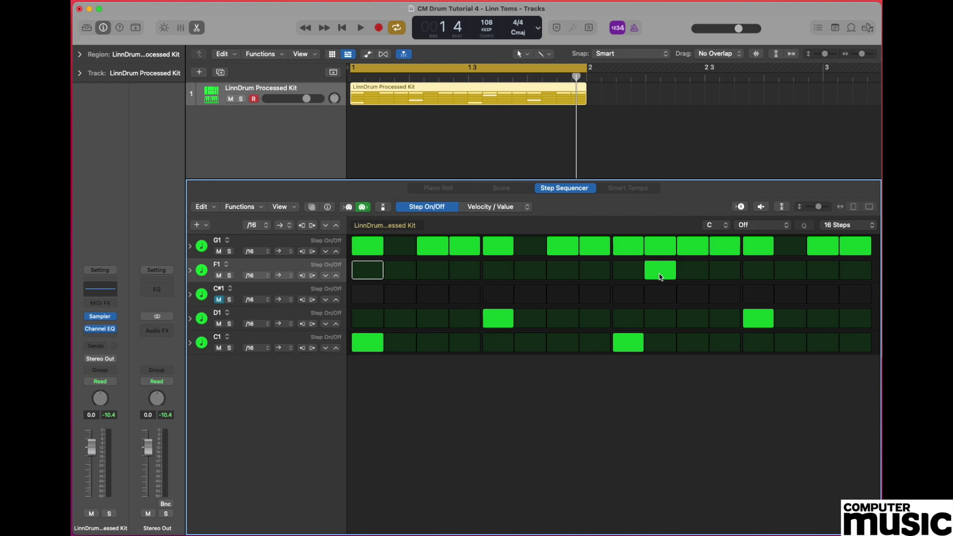
- Play back the pattern with the F1 row, comparing it with the G1 row muted and unmuted
{"action": "key", "text": "space"}
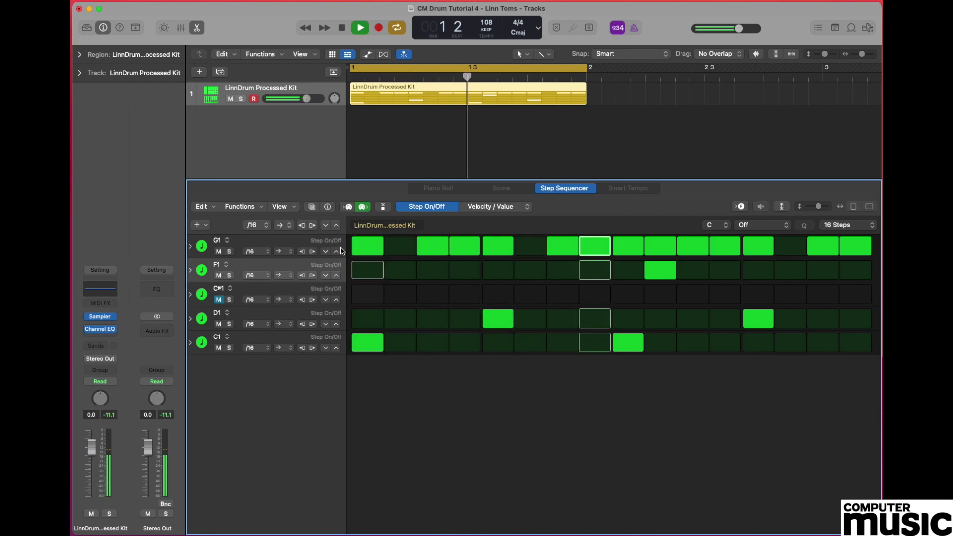
{"action": "key", "text": "space"}
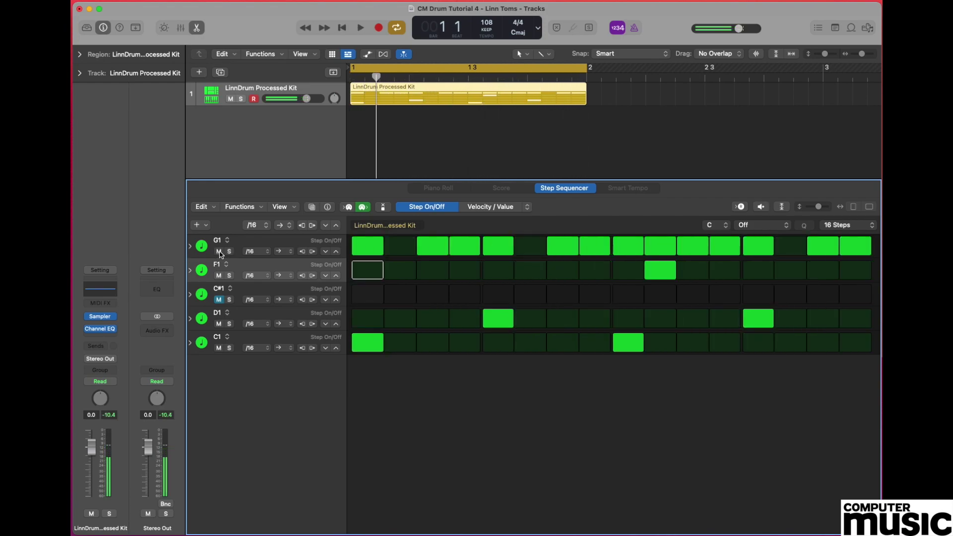
{"action": "left_click", "coordinate": [219, 251]}
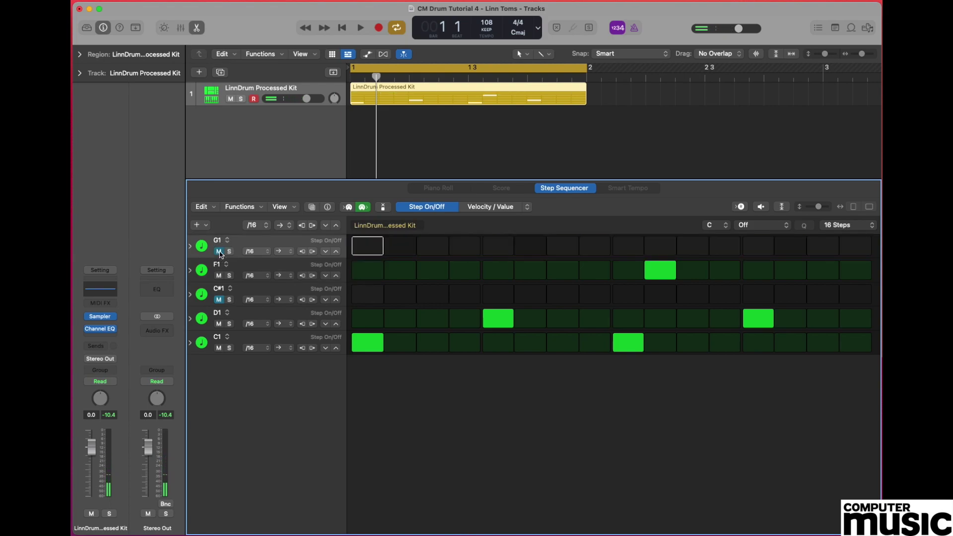
{"action": "key", "text": "space"}
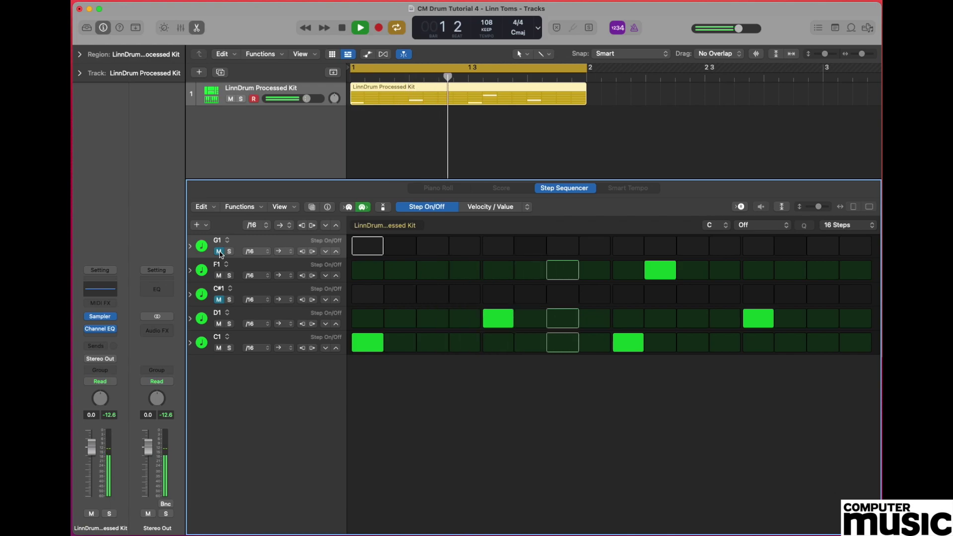
{"action": "left_click", "coordinate": [219, 251]}
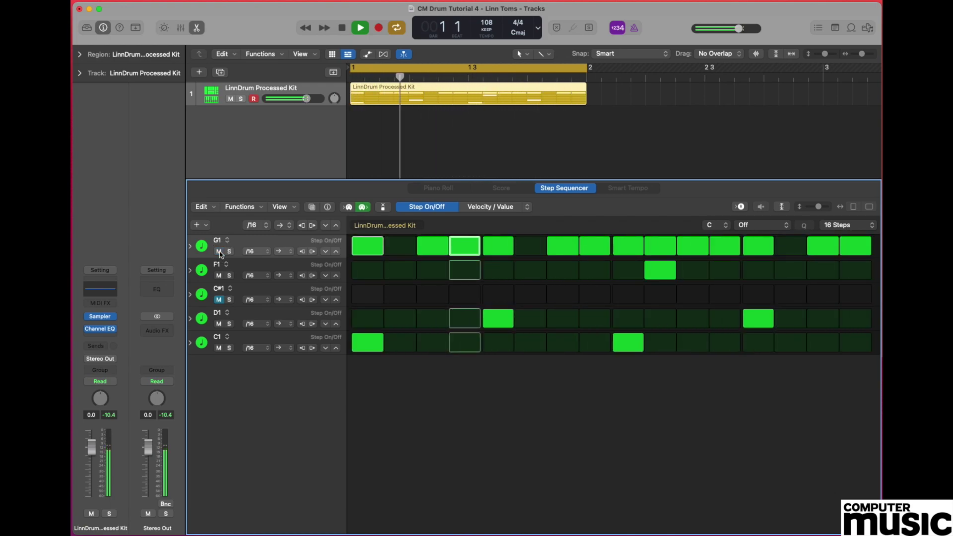
{"action": "key", "text": "space"}
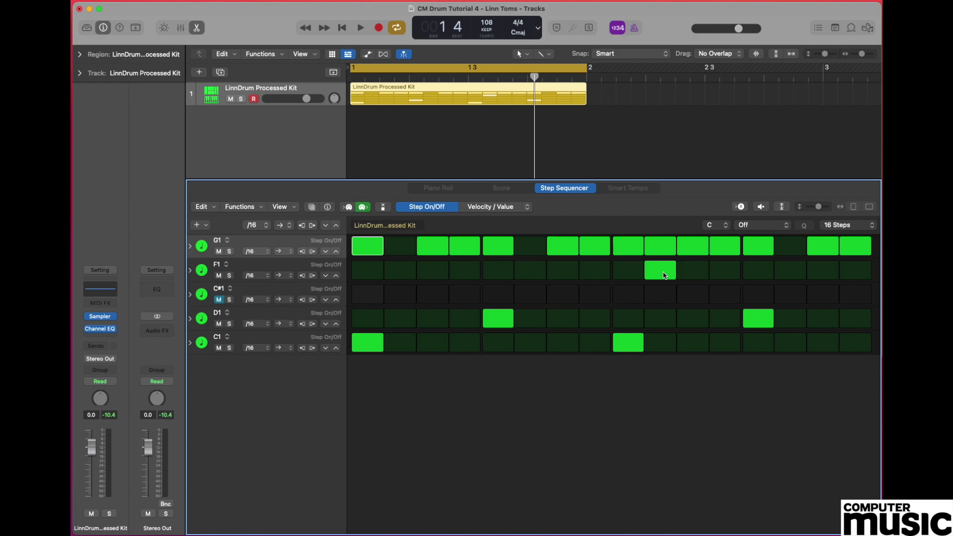
- Unmute the C#1 row and audition it during playback, both in the full pattern and briefly soloed
{"action": "left_click", "coordinate": [219, 299]}
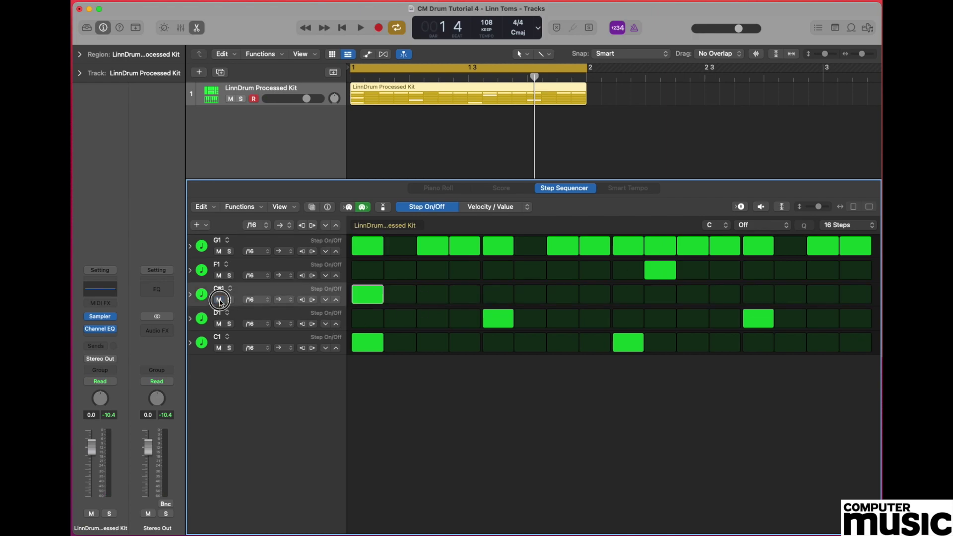
{"action": "left_click", "coordinate": [246, 290]}
{"action": "key", "text": "space"}
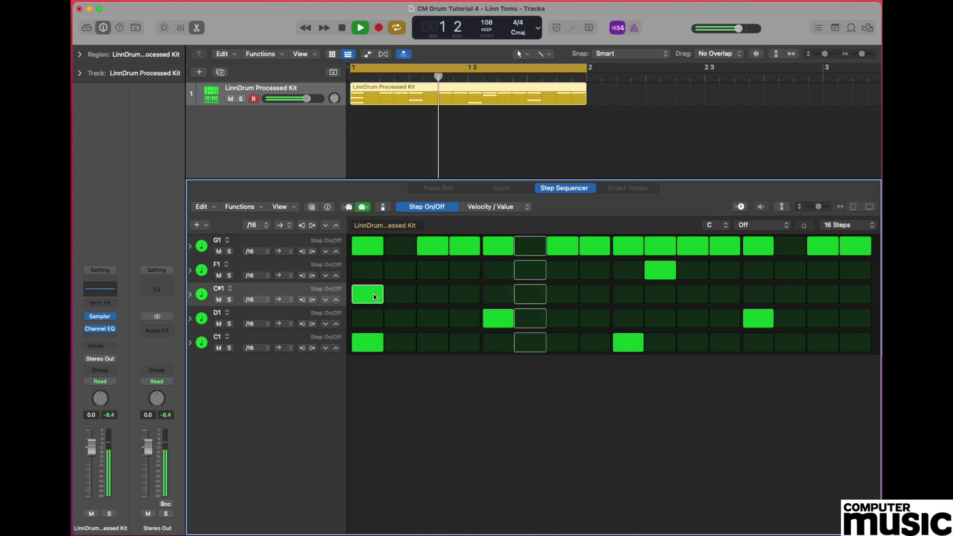
{"action": "left_click", "coordinate": [229, 299]}
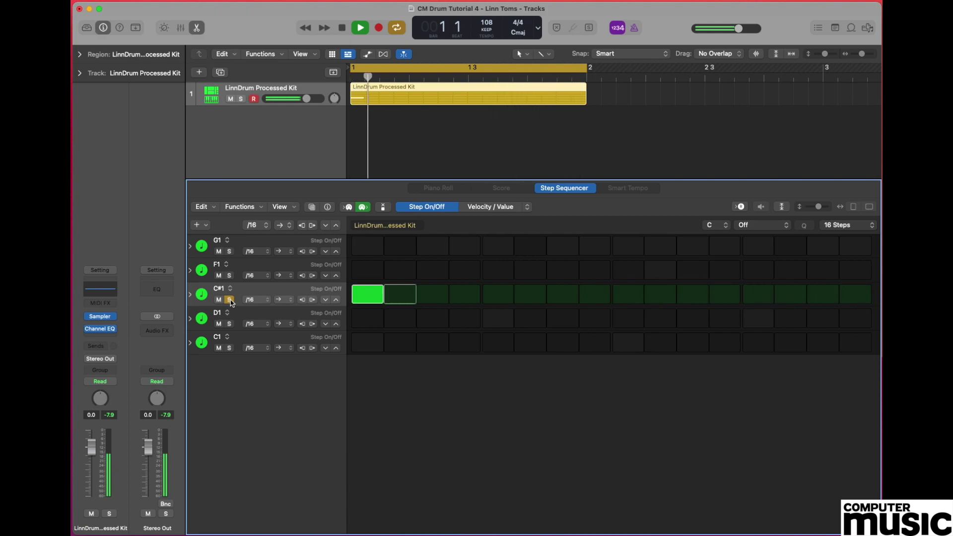
{"action": "left_click", "coordinate": [230, 300]}
{"action": "key", "text": "space"}
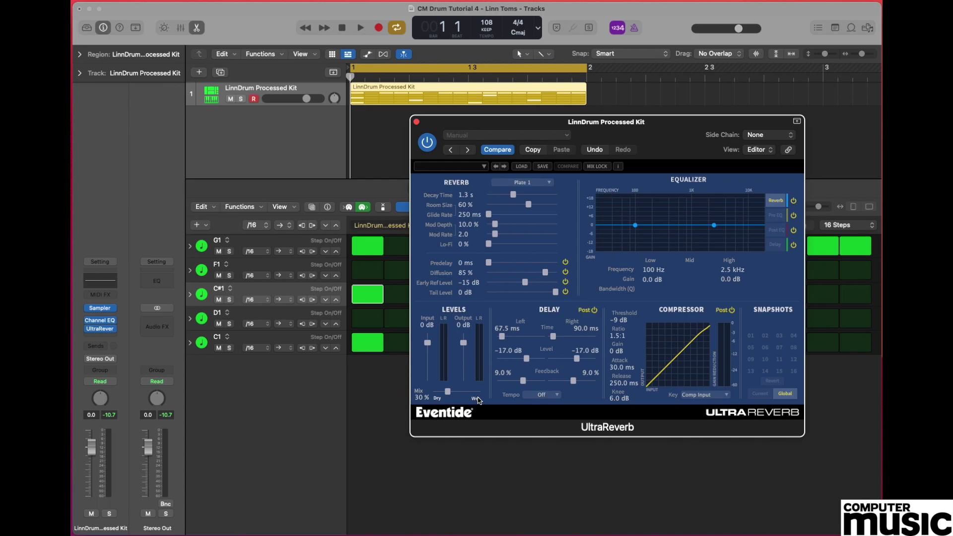
- Play back the full pattern with the UltraReverb effect, close the plug-in window, and stop playback
{"action": "key", "text": "space"}
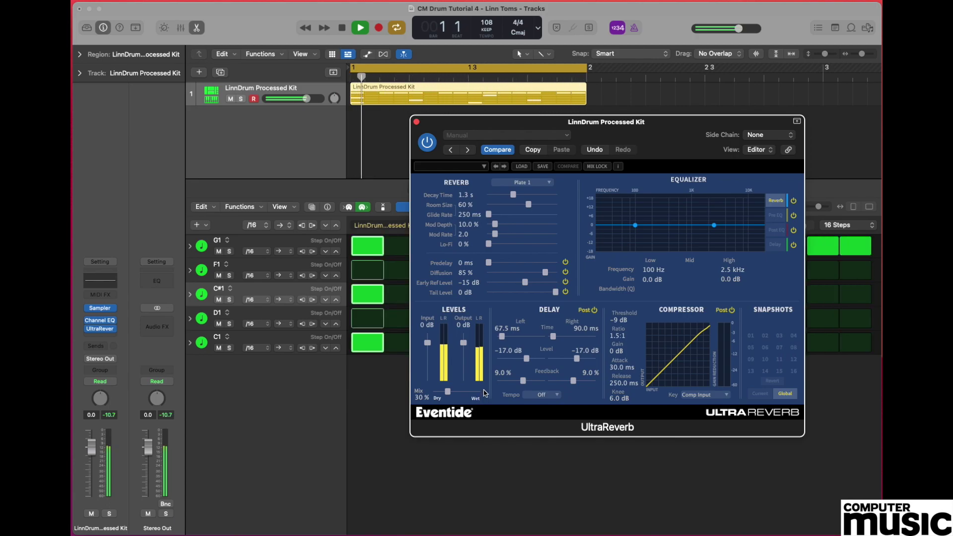
{"action": "left_click", "coordinate": [416, 122]}
{"action": "key", "text": "space"}
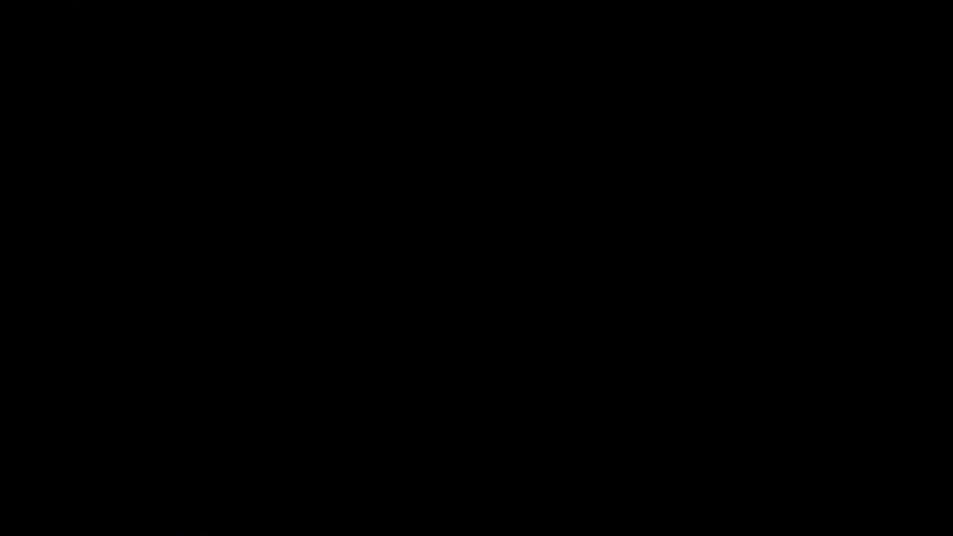